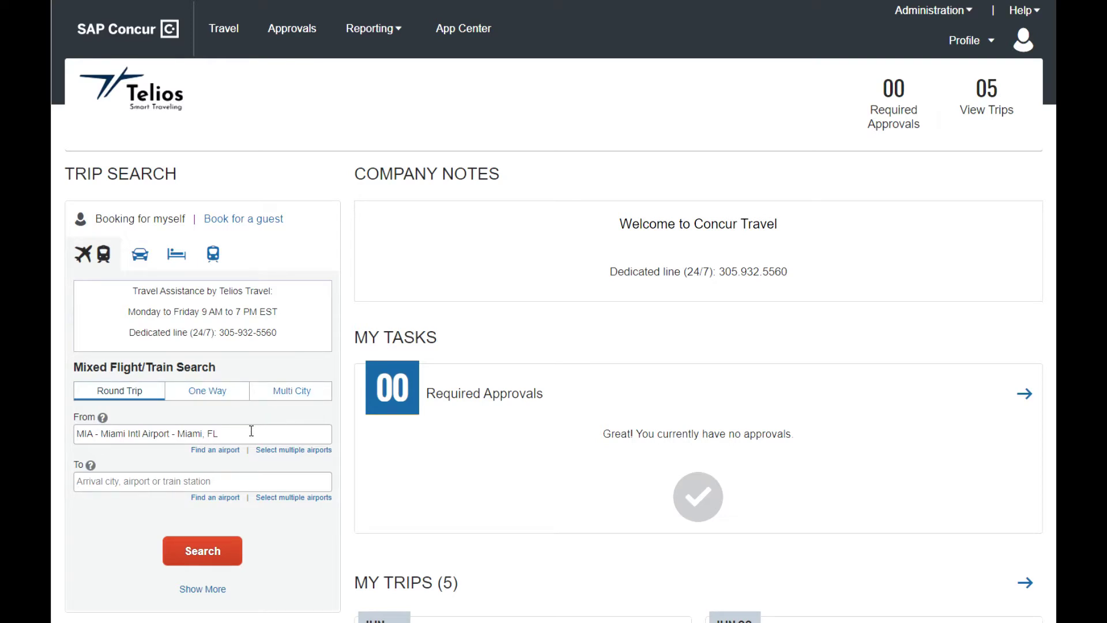
Move to the To field to enter the destination for the MIA round trip.
left_click(216, 483)
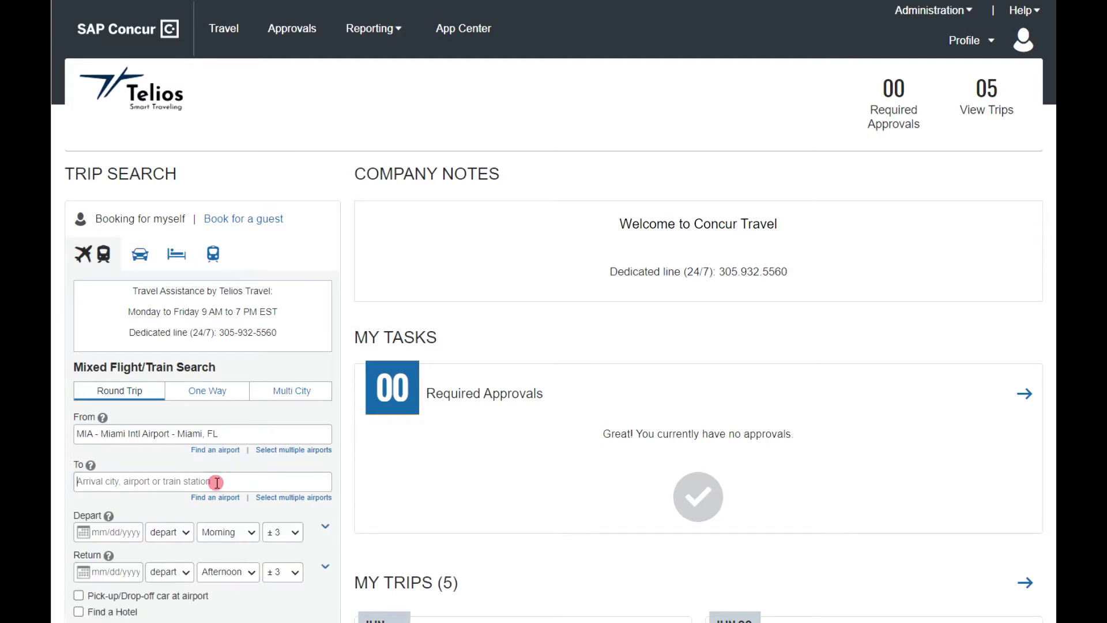
Set the destination to Chicago Area Airports and the return date to June 27.
type("chic")
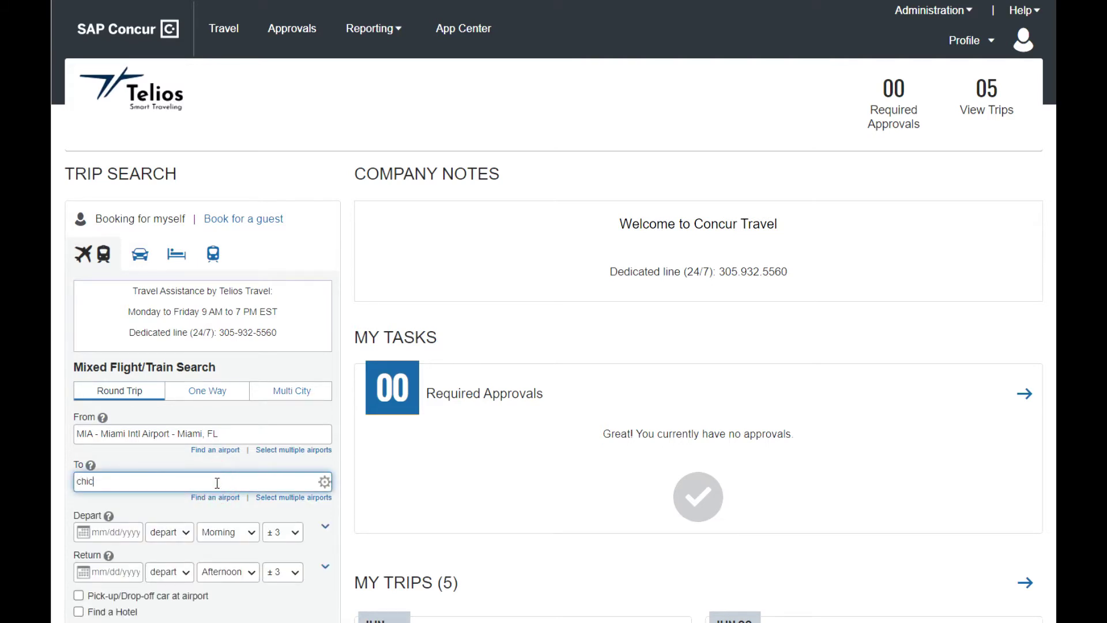
left_click(216, 515)
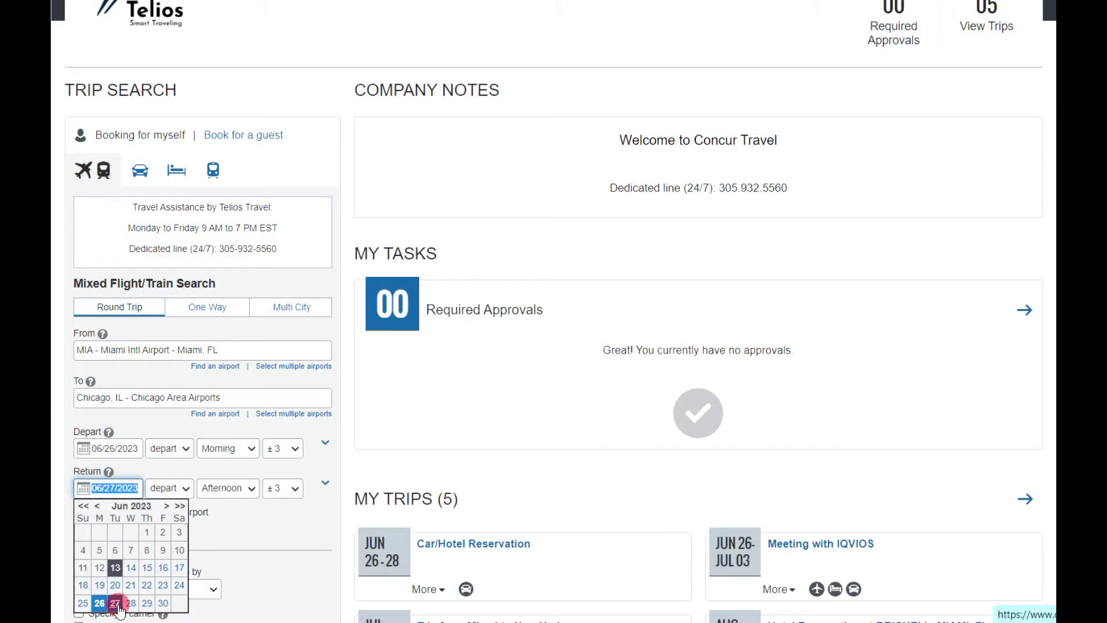
left_click(115, 603)
Set departure and return times to Anytime and run the flight search.
left_click(231, 450)
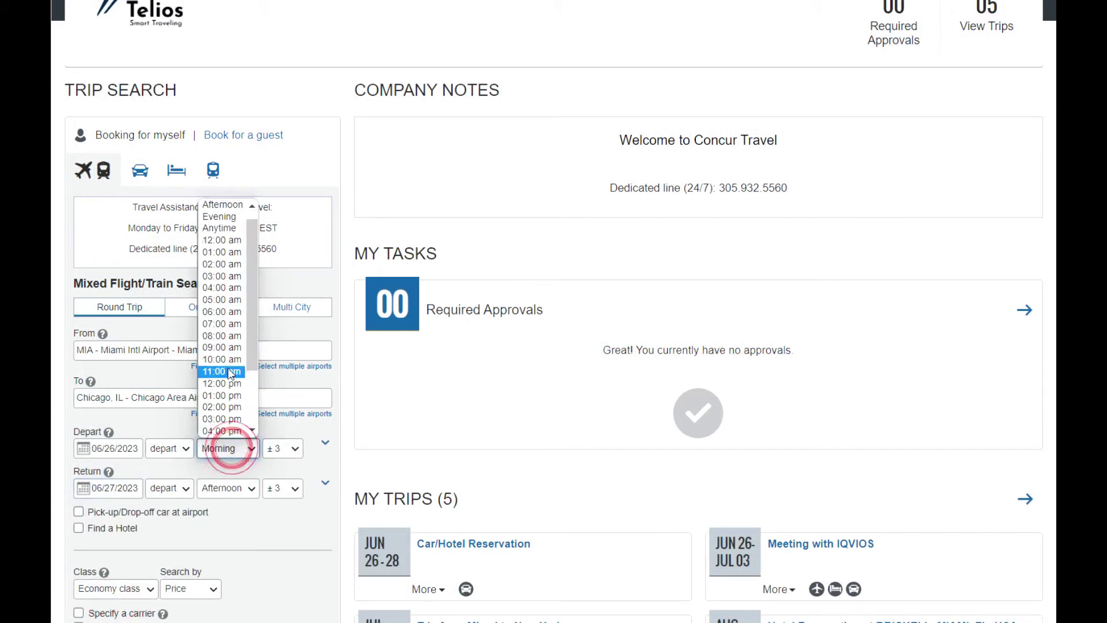
left_click(222, 228)
left_click(239, 487)
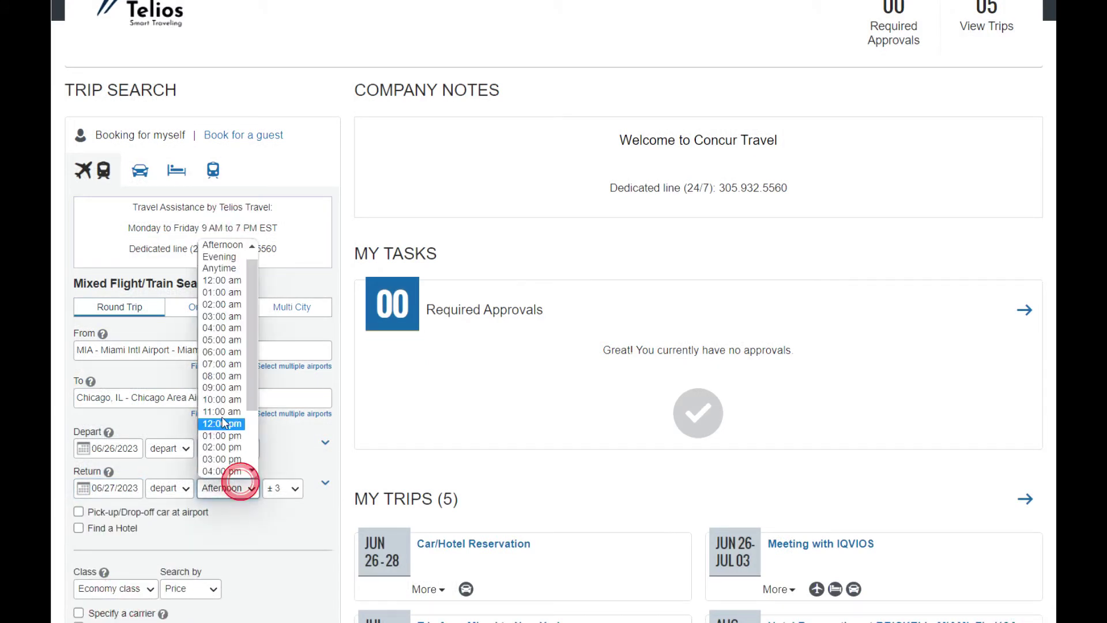
left_click(222, 269)
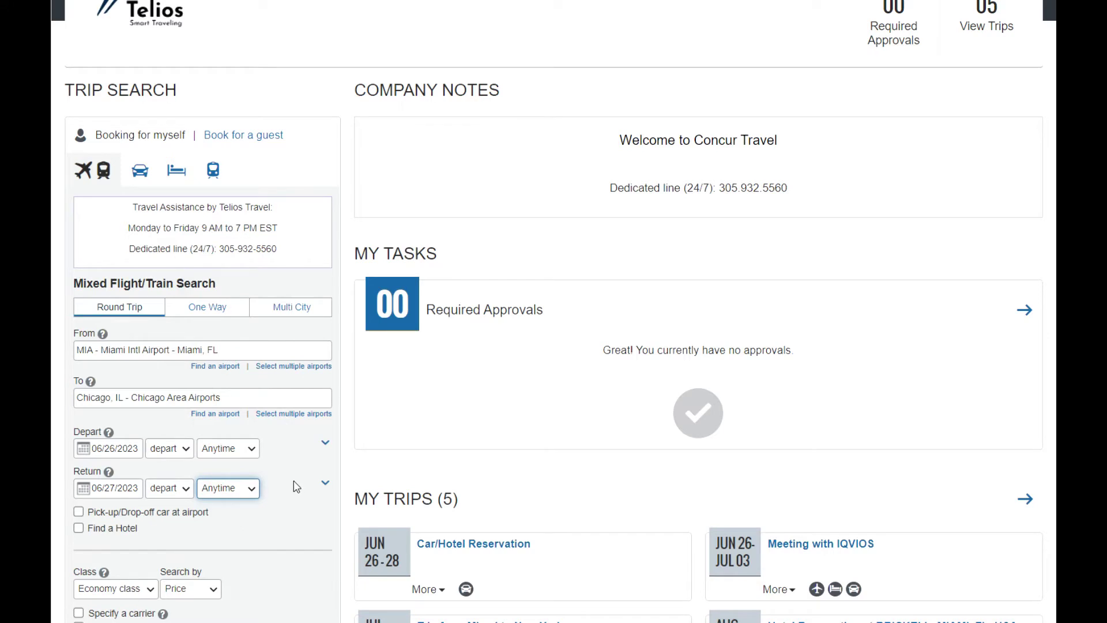
scroll(304, 492, "down", 1)
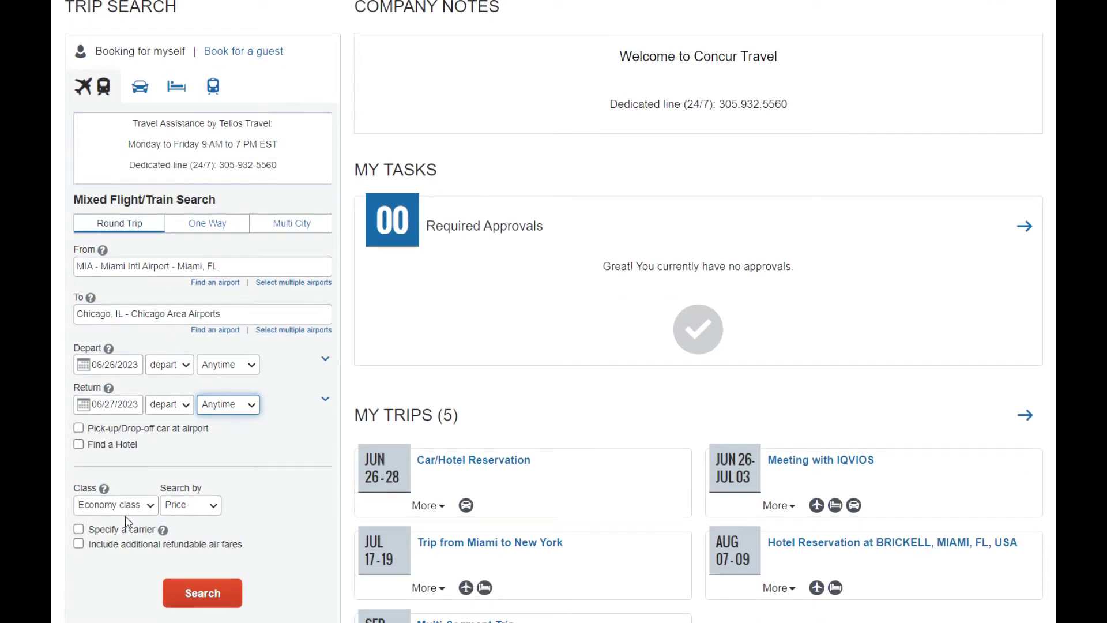
scroll(125, 516, "down", 1)
left_click(182, 502)
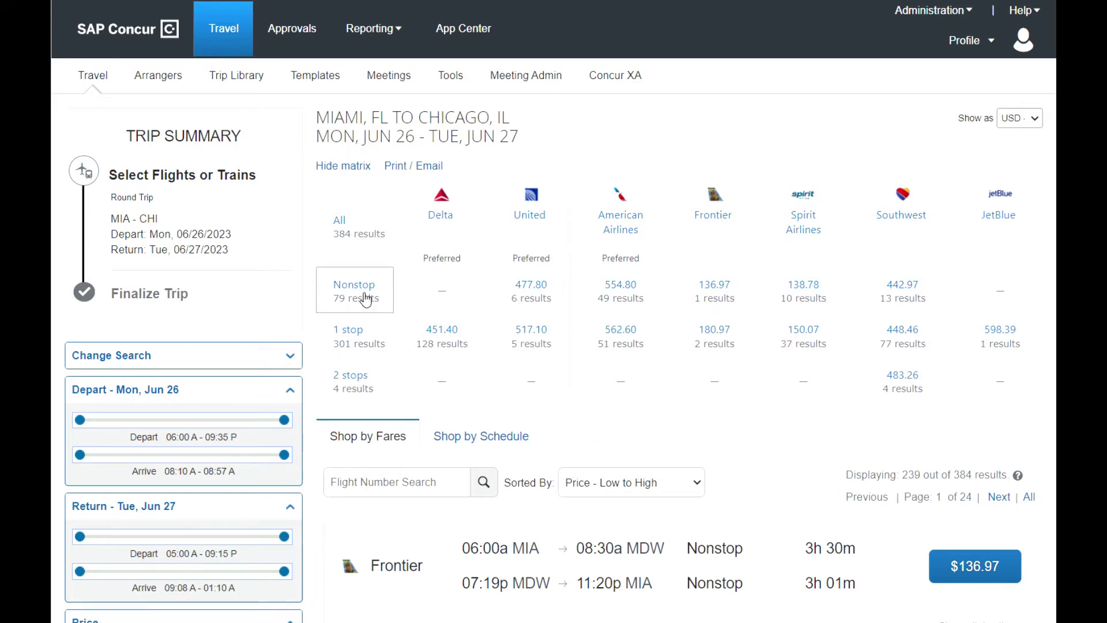
Filter the results to United nonstop flights via the $477.80 matrix cell.
left_click(525, 288)
scroll(137, 392, "down", 2)
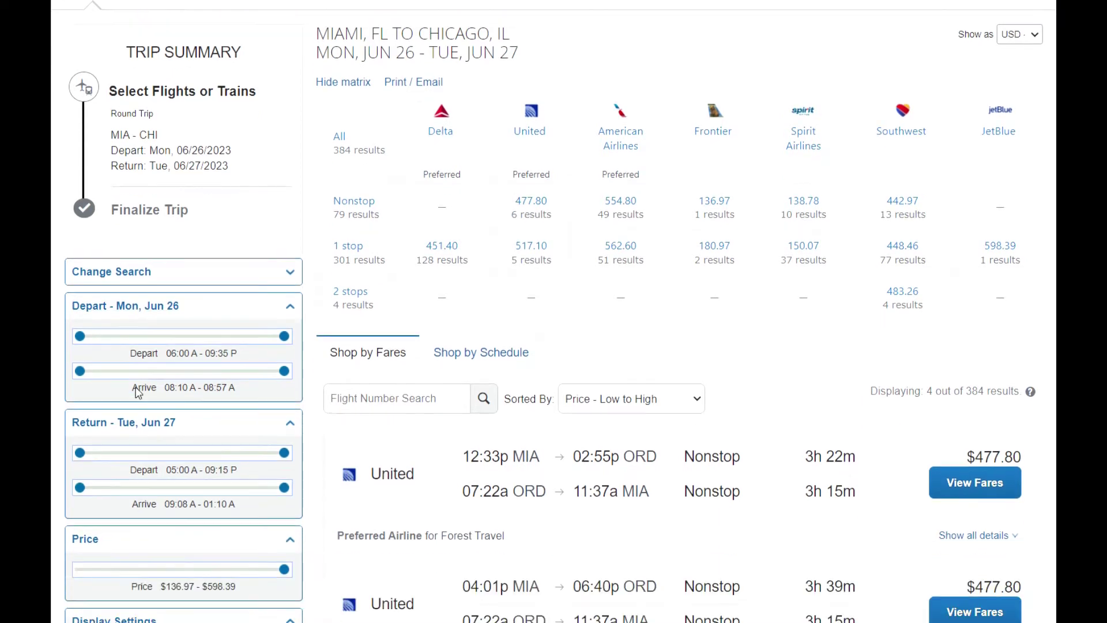
scroll(136, 386, "down", 4)
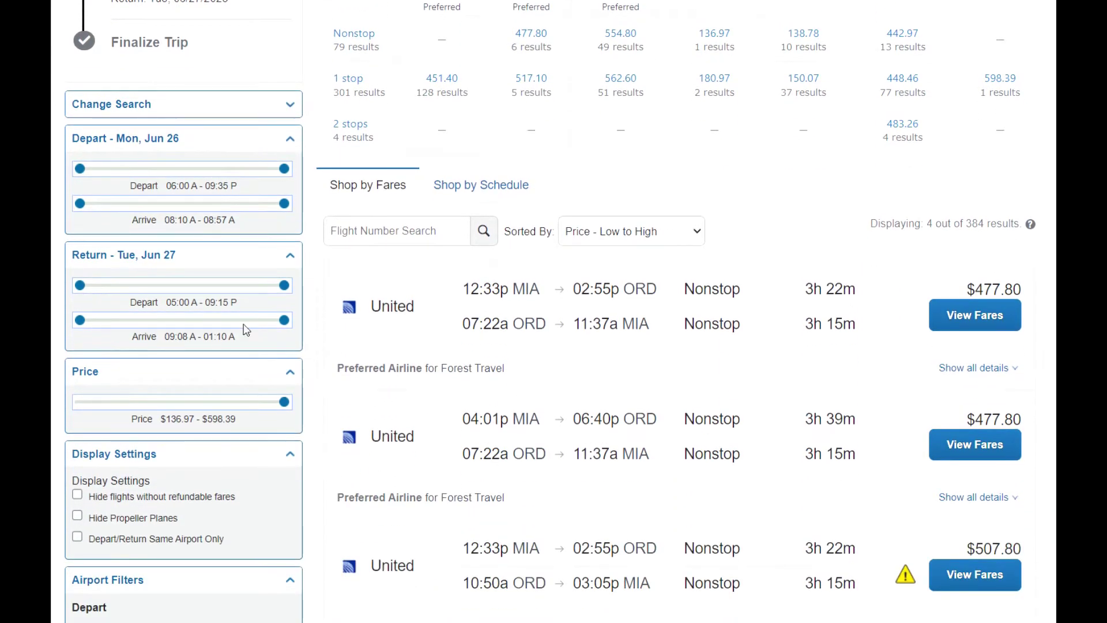
scroll(200, 335, "up", 6)
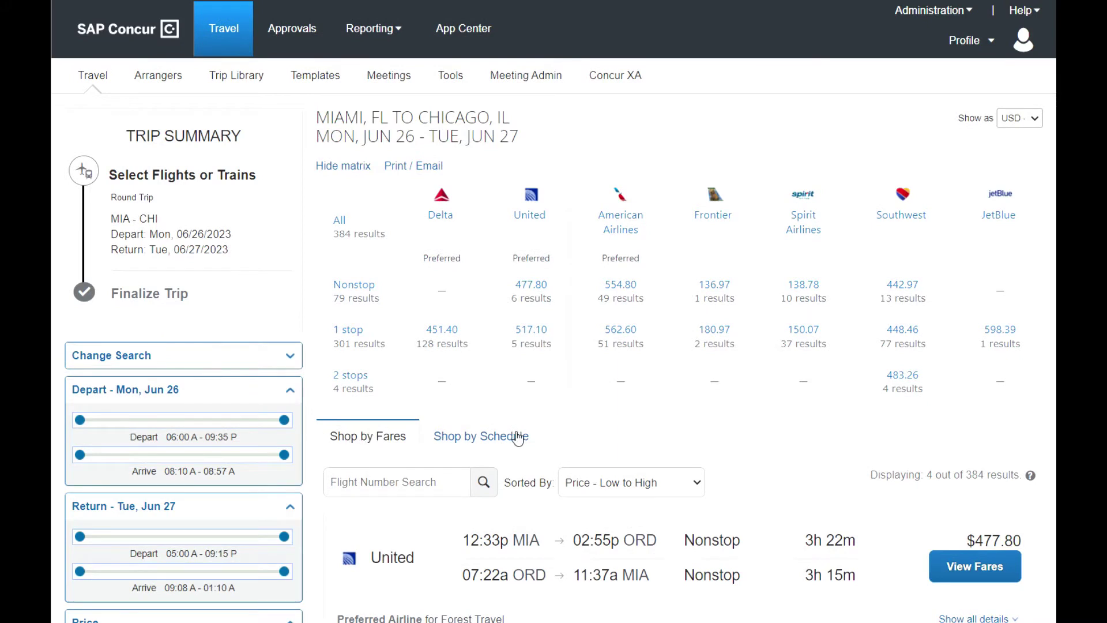
scroll(369, 448, "down", 2)
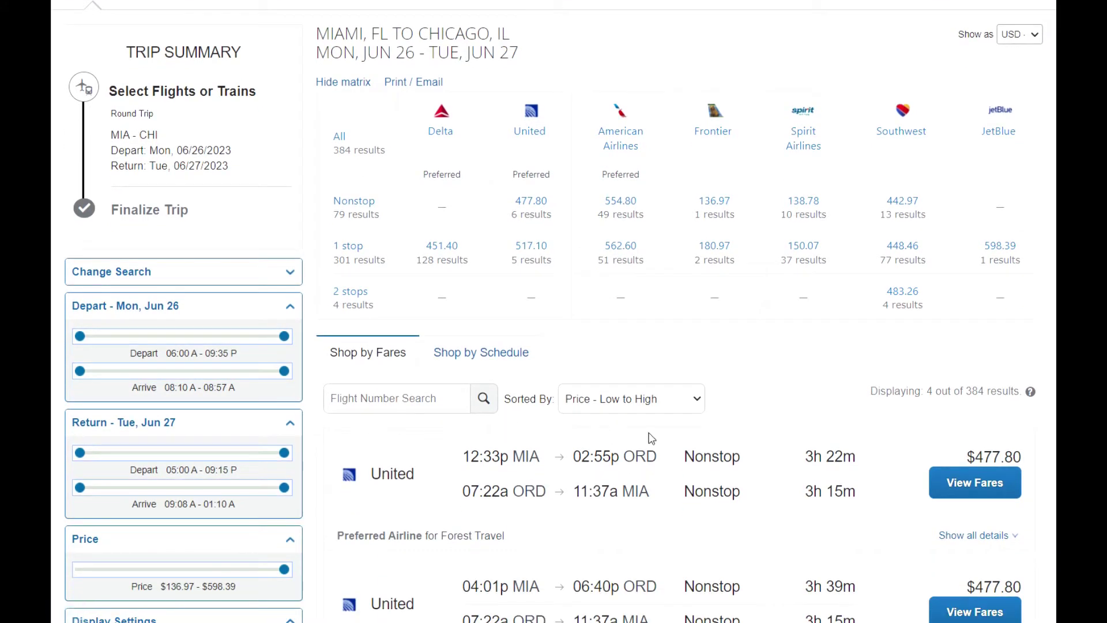
Sort by Price High to Low, back to Low to High, then view by schedule.
left_click(640, 405)
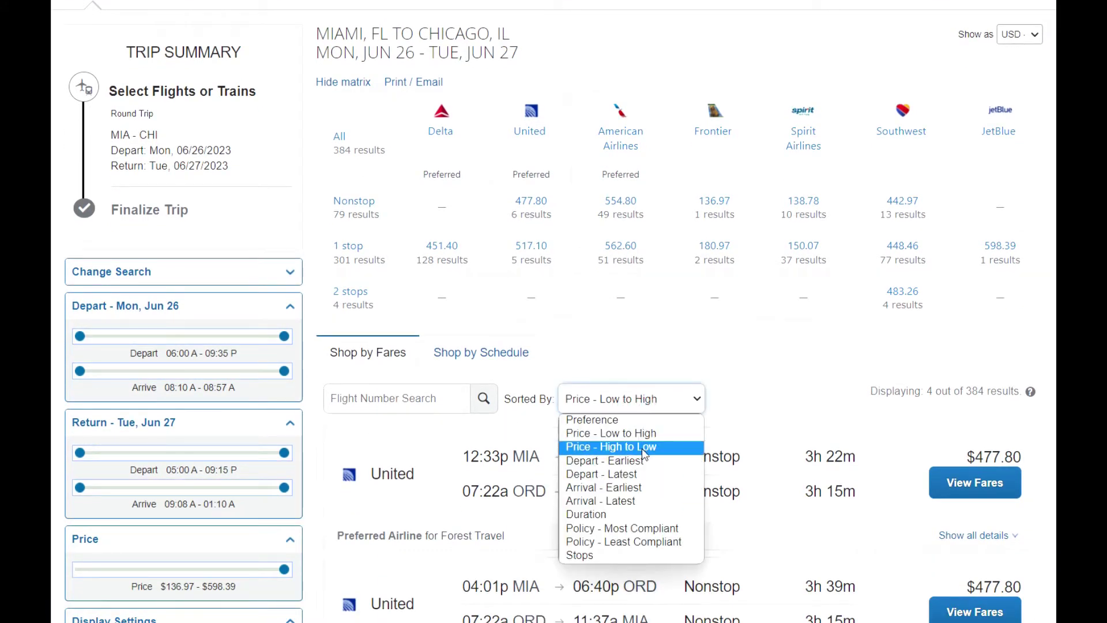
left_click(642, 448)
left_click(642, 410)
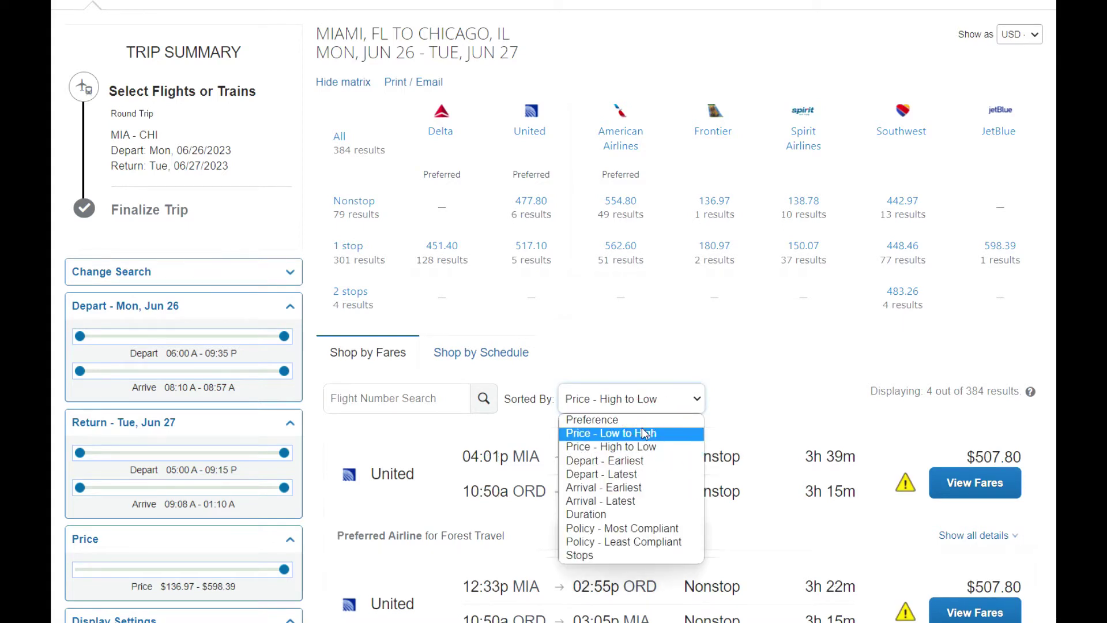
left_click(642, 429)
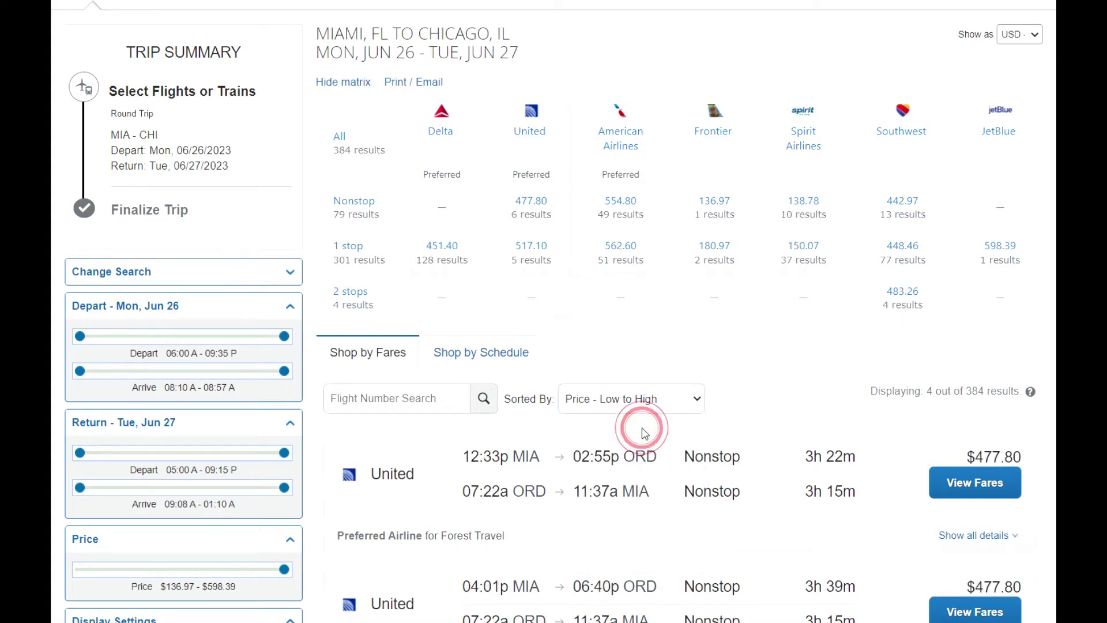
left_click(442, 363)
scroll(353, 365, "down", 3)
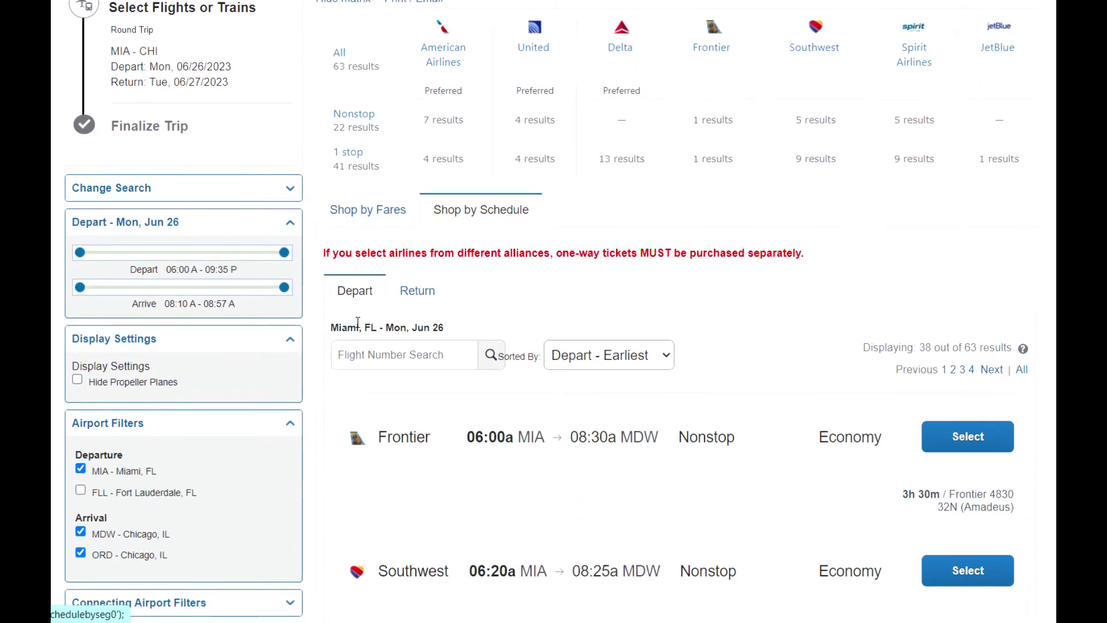
left_click(410, 208)
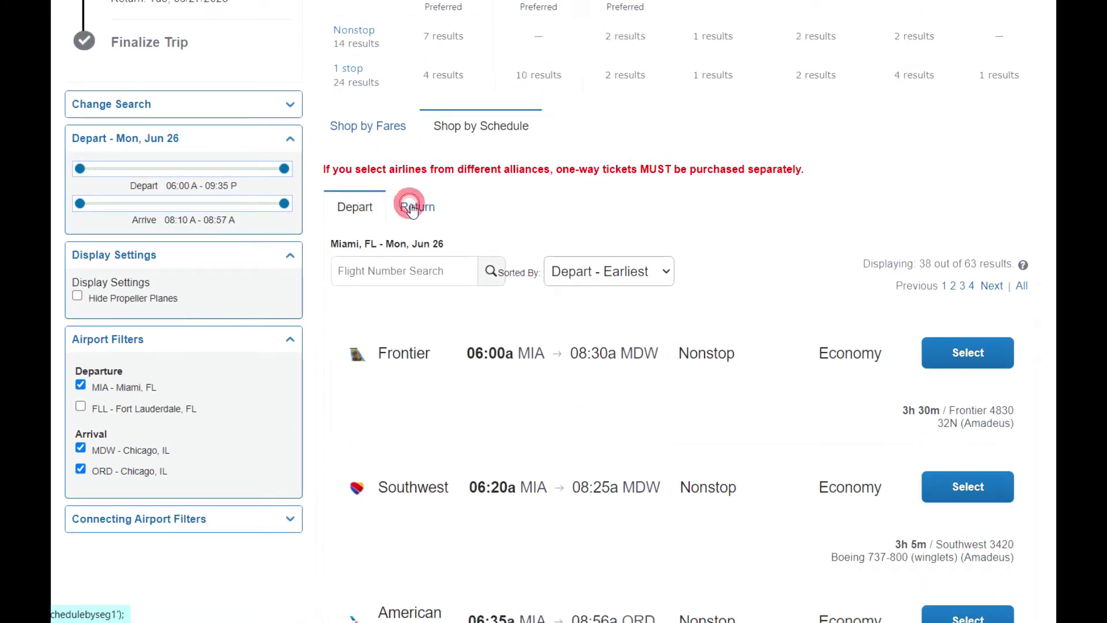
left_click(385, 167)
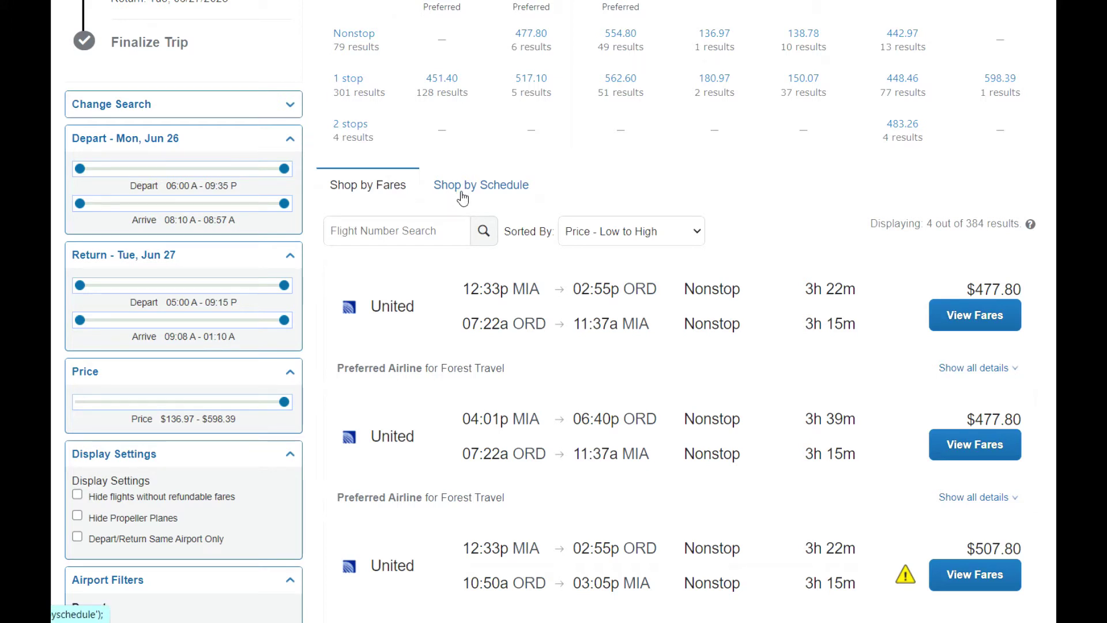
Show fare options for the $477.80 United flight and close the $557.81 fare's travel-rule warning.
left_click(1004, 327)
scroll(986, 362, "down", 6)
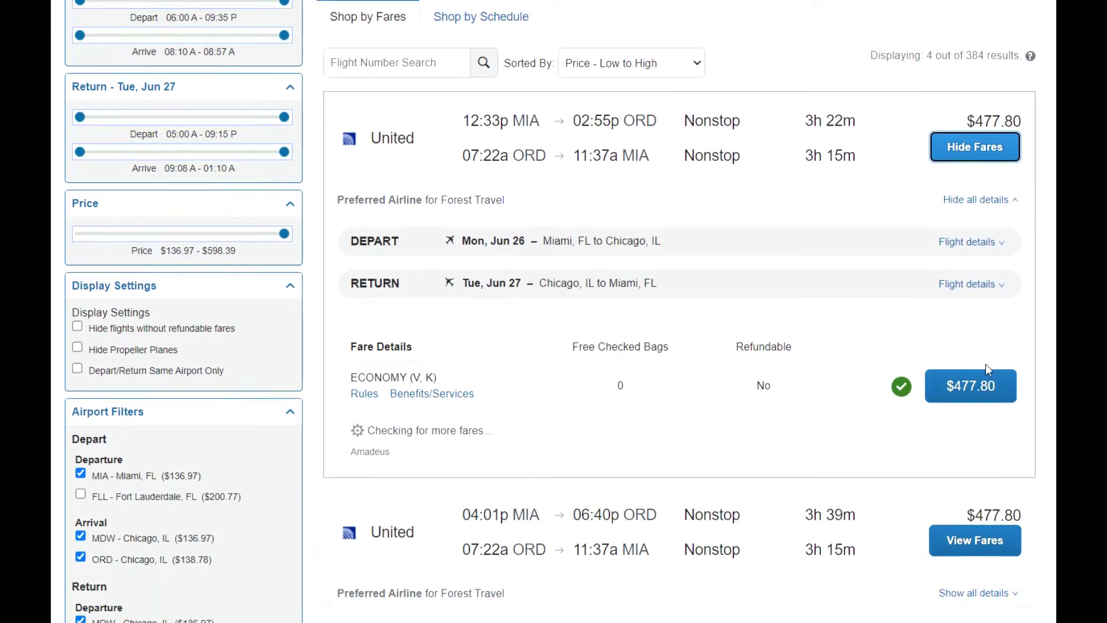
scroll(951, 438, "down", 2)
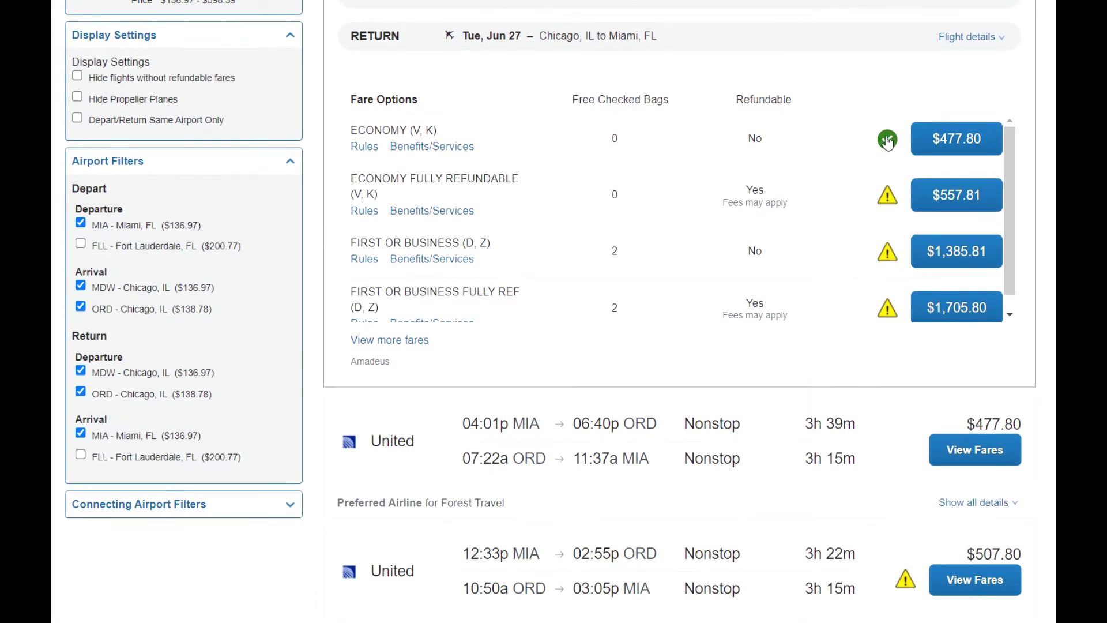
left_click(888, 199)
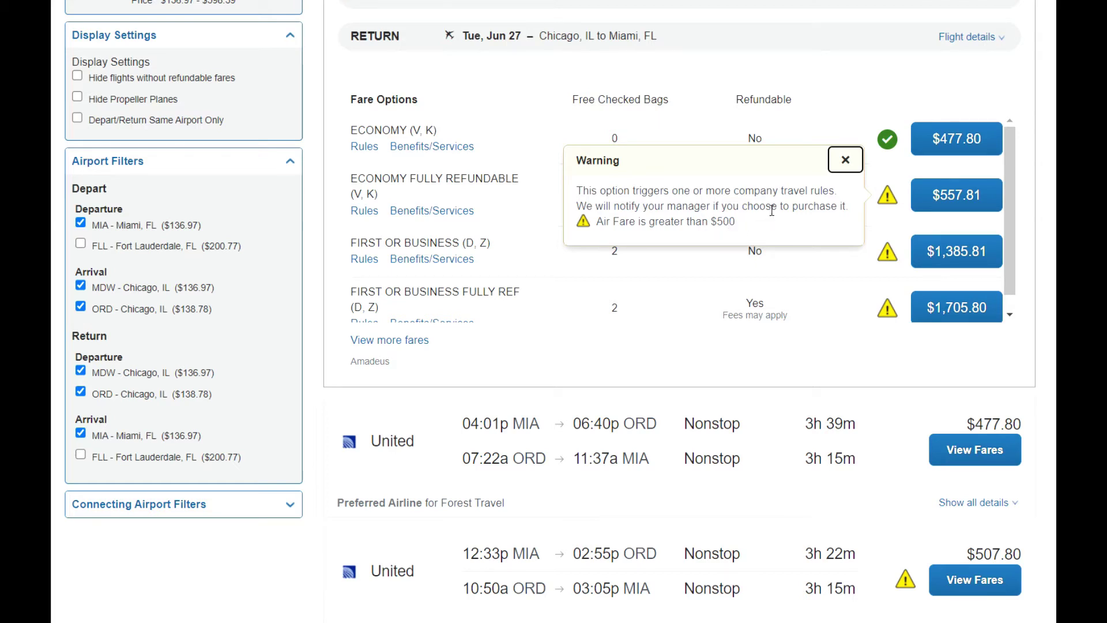
left_click(845, 160)
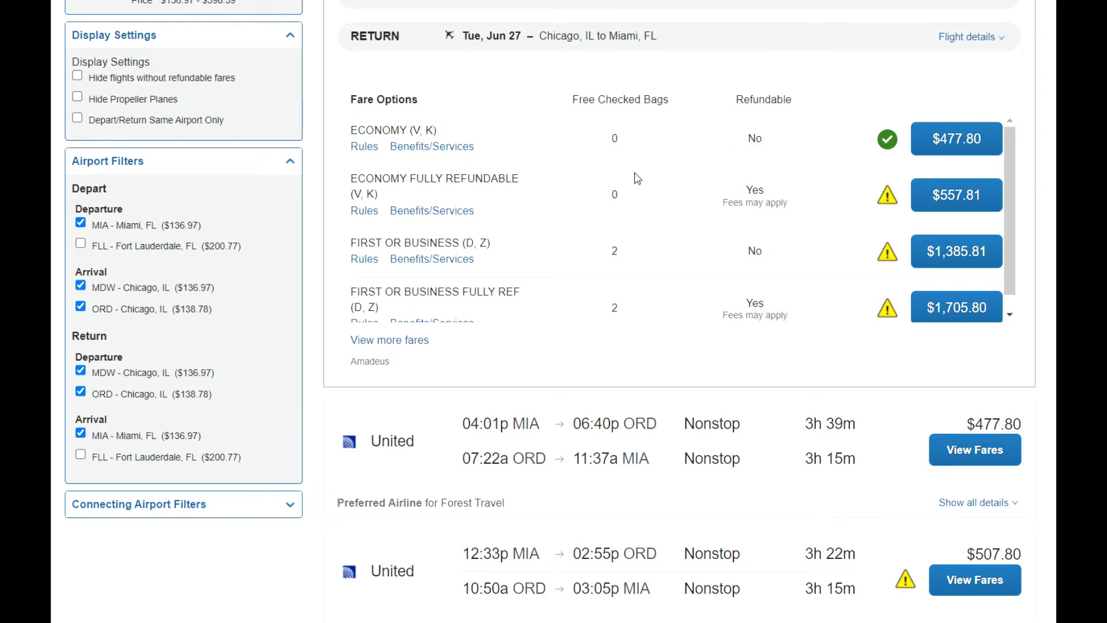
Check the Economy fare's Benefits/Services, then select the $477.80 Economy fare.
left_click(418, 156)
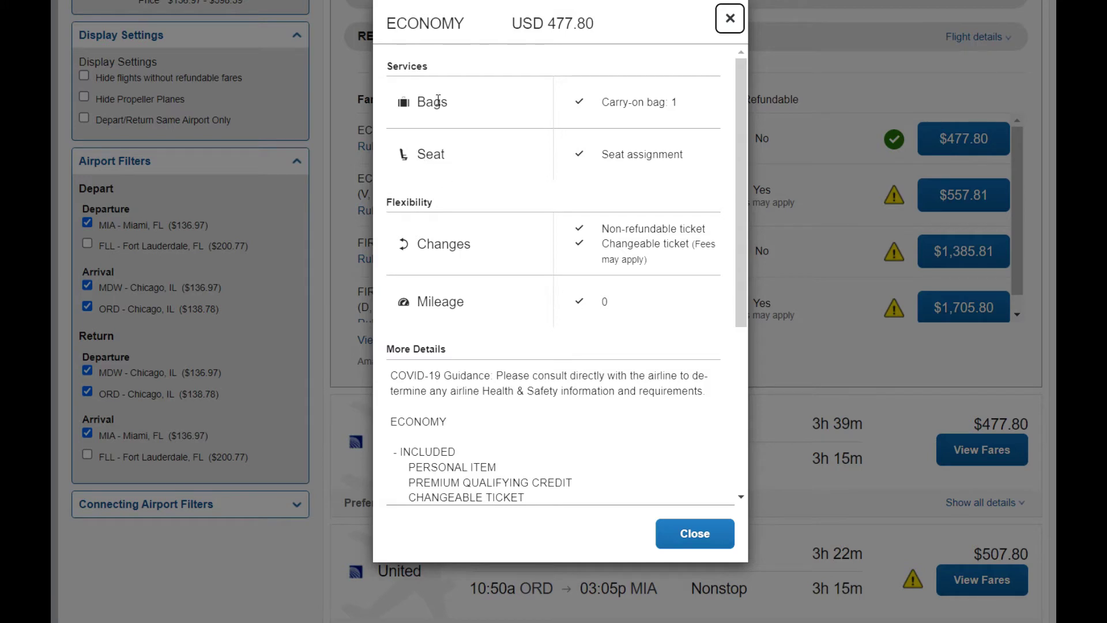
scroll(676, 203, "down", 3)
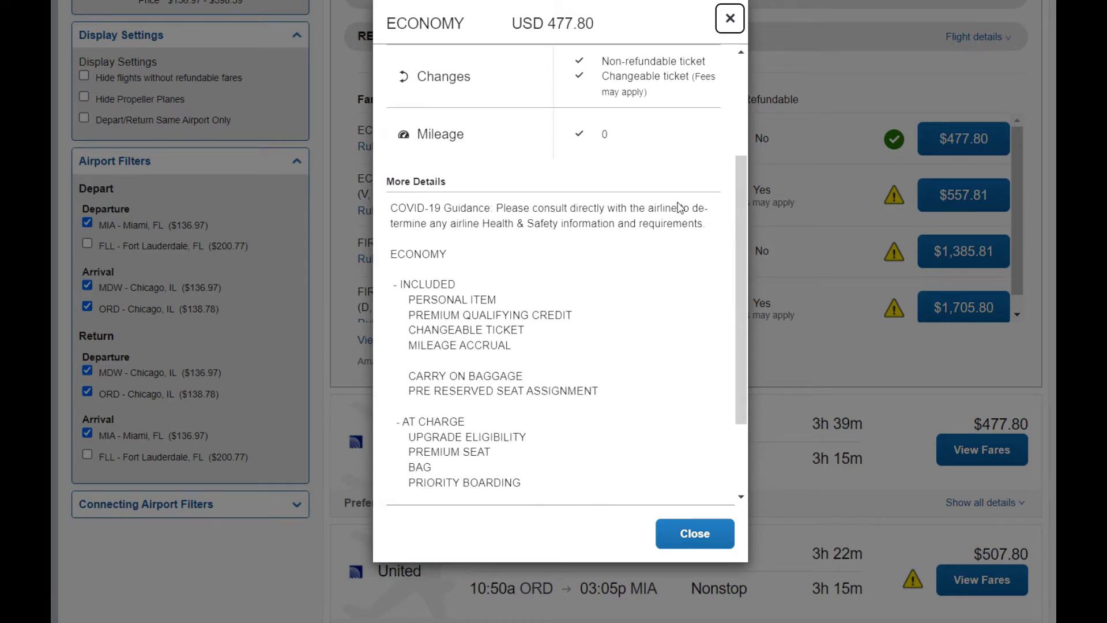
left_click(678, 532)
left_click(950, 140)
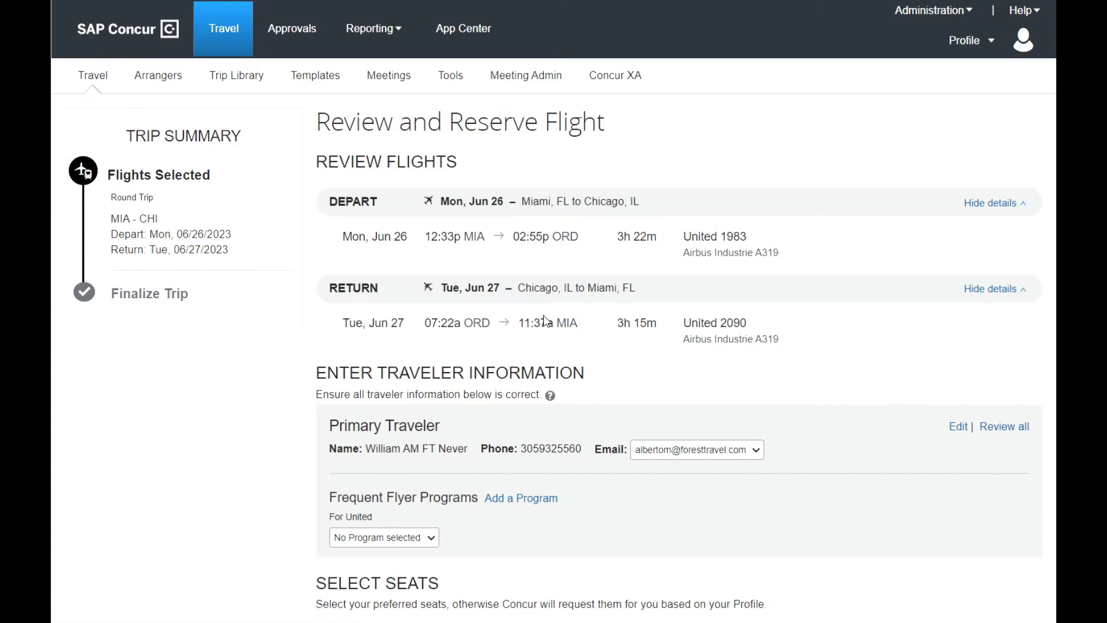
Reserve United flights 1983 and 2090 at $477.80 and continue.
scroll(551, 317, "down", 4)
scroll(561, 334, "down", 5)
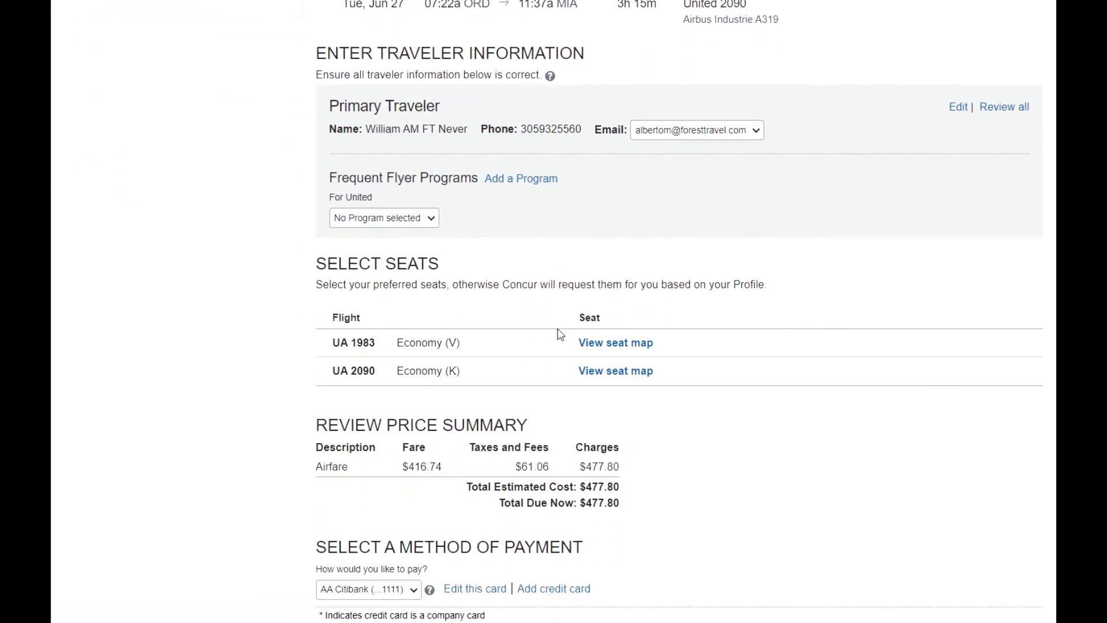
scroll(560, 335, "down", 2)
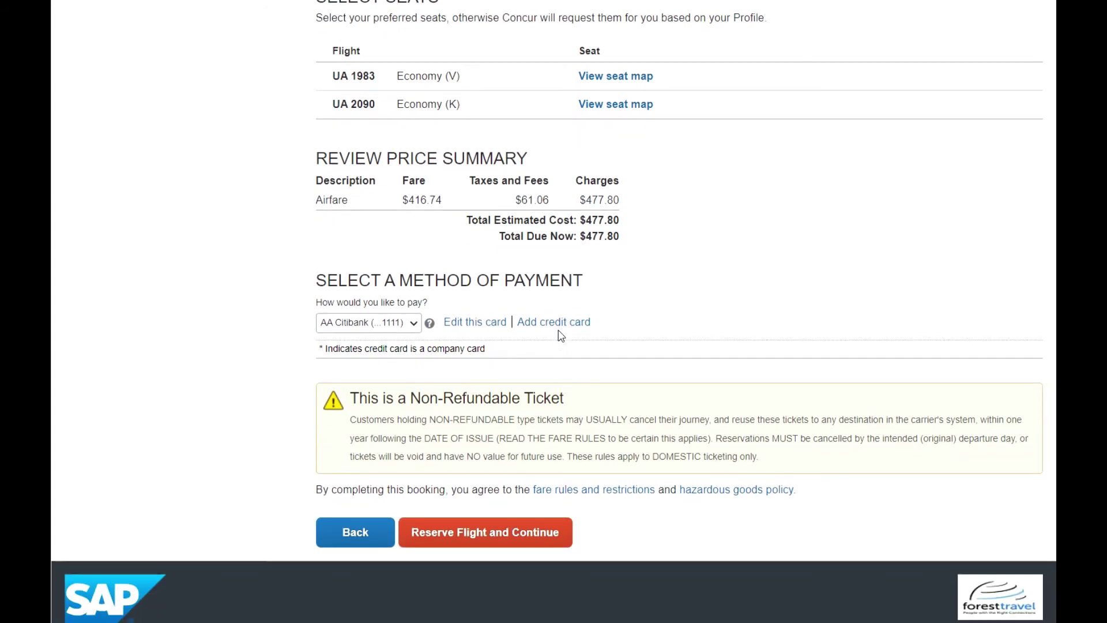
left_click(524, 536)
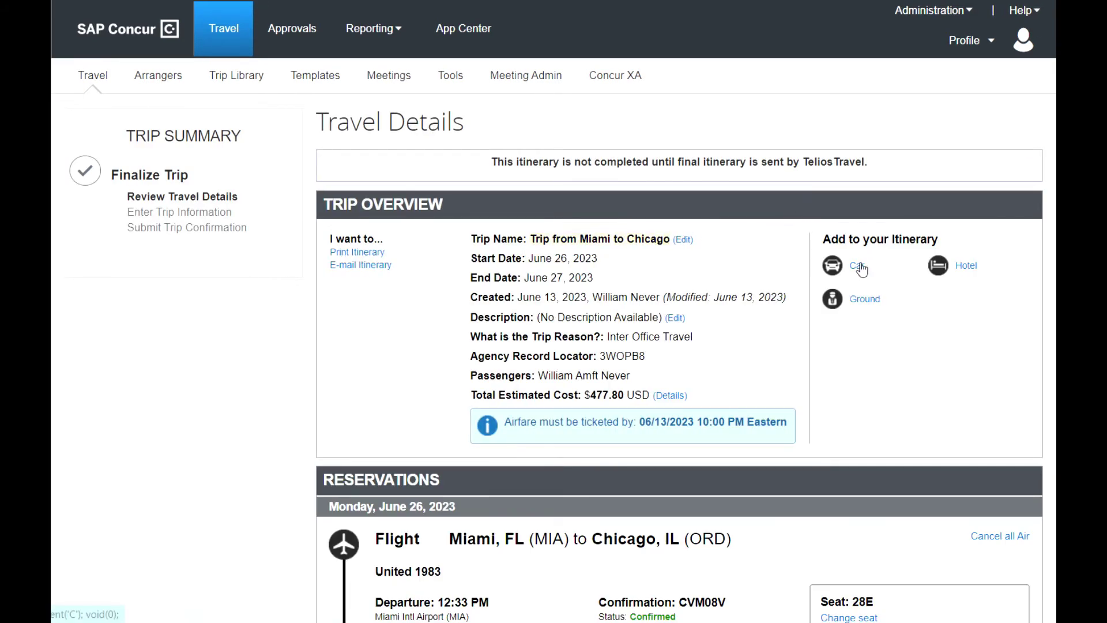
Check the outbound seat map keeping seat 28E, then continue to Trip Booking Information.
scroll(896, 348, "down", 5)
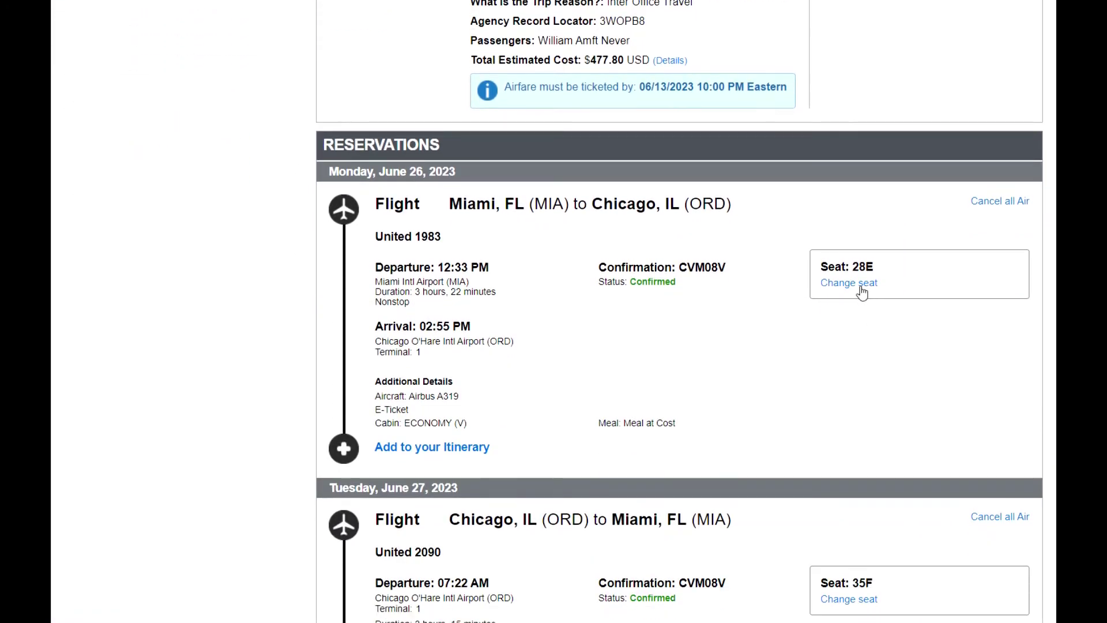
left_click(855, 283)
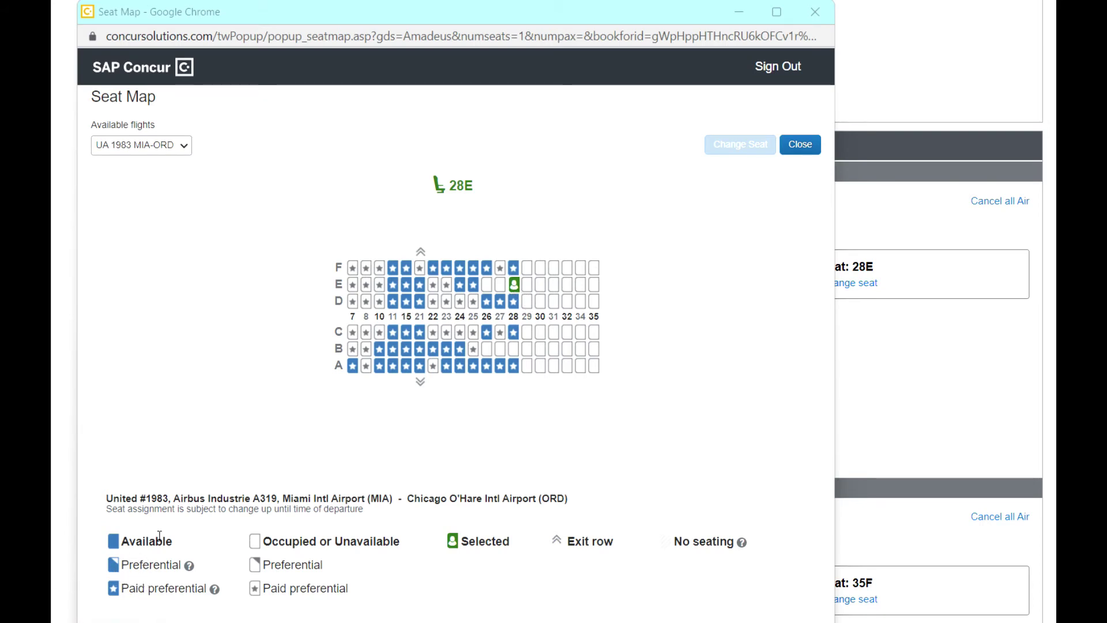
left_click(847, 383)
scroll(849, 383, "down", 7)
scroll(851, 383, "down", 4)
left_click(932, 408)
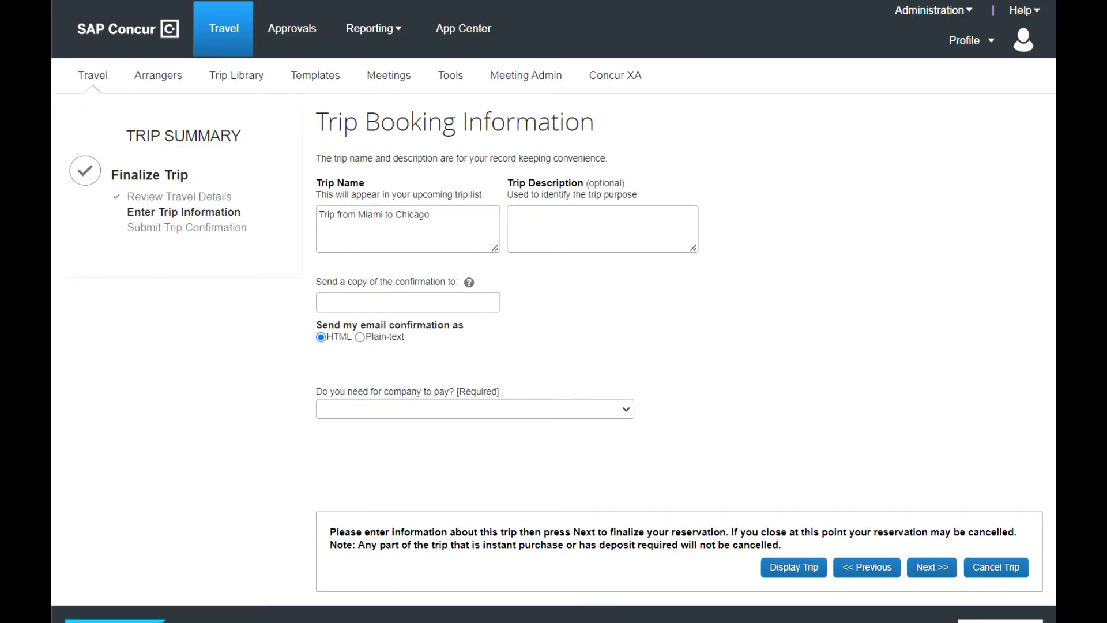
Enter 'Client visit' as trip description, answer Yes to company paying, and continue.
left_click(637, 233)
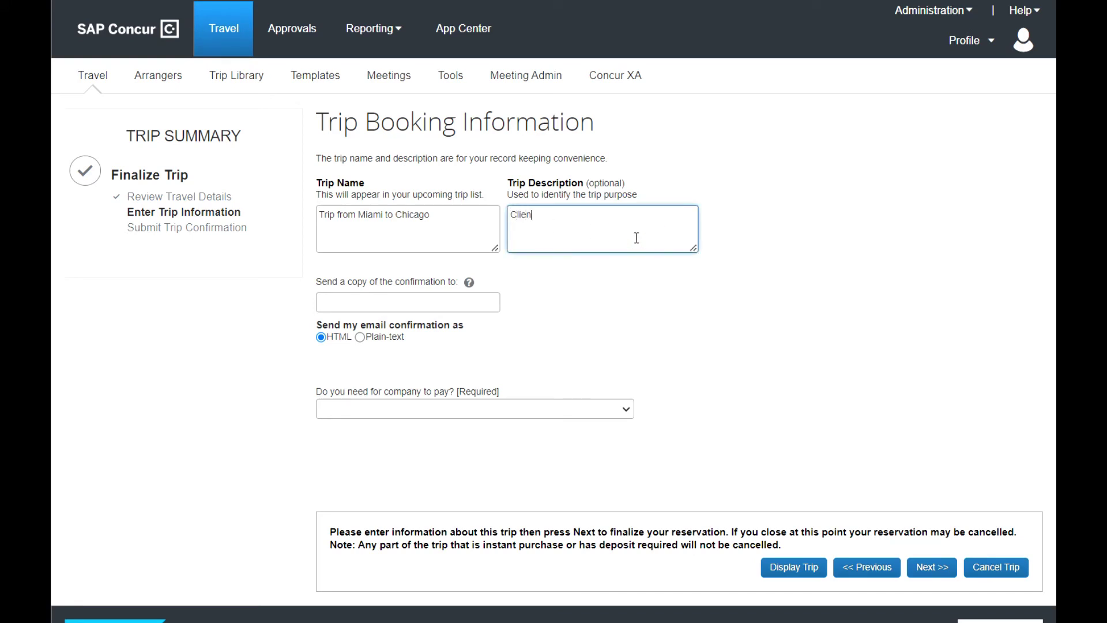
left_click(372, 305)
left_click(358, 372)
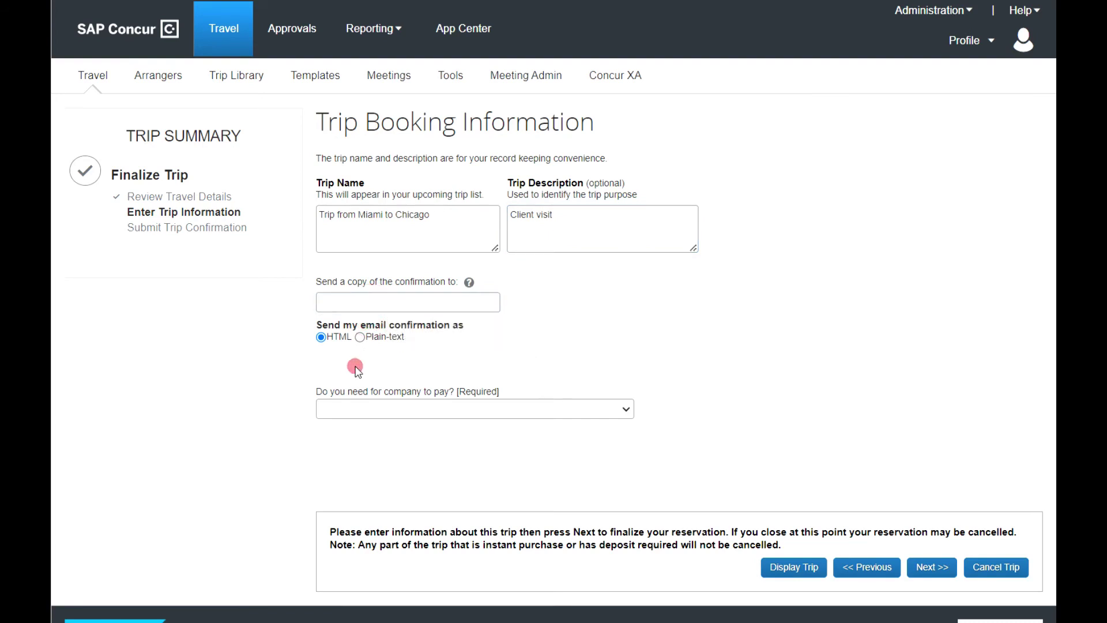
left_click(384, 409)
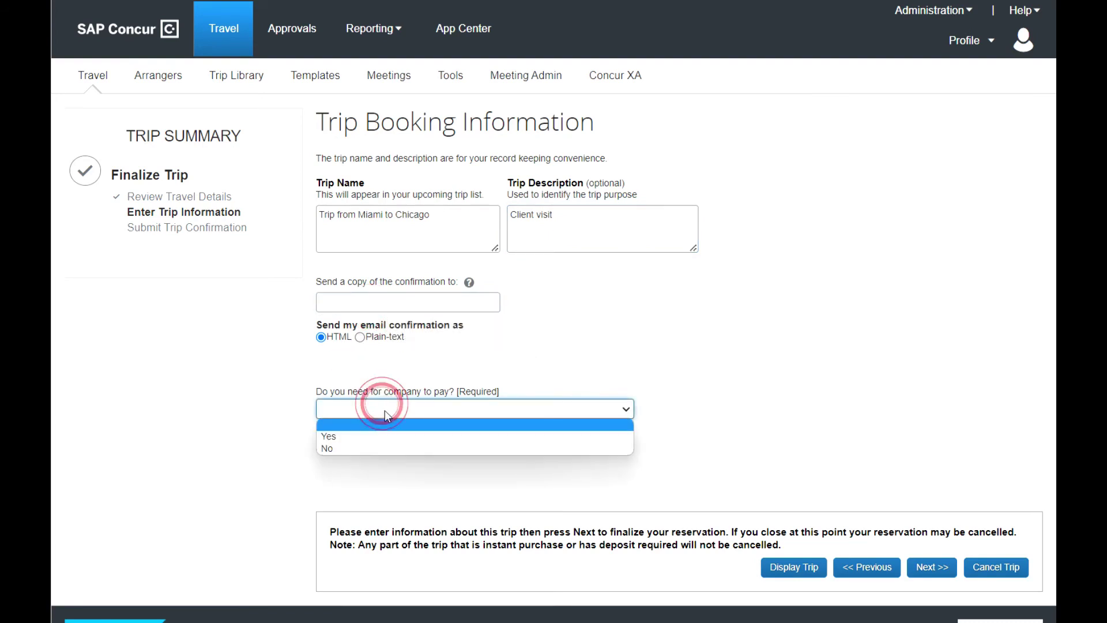
left_click(394, 438)
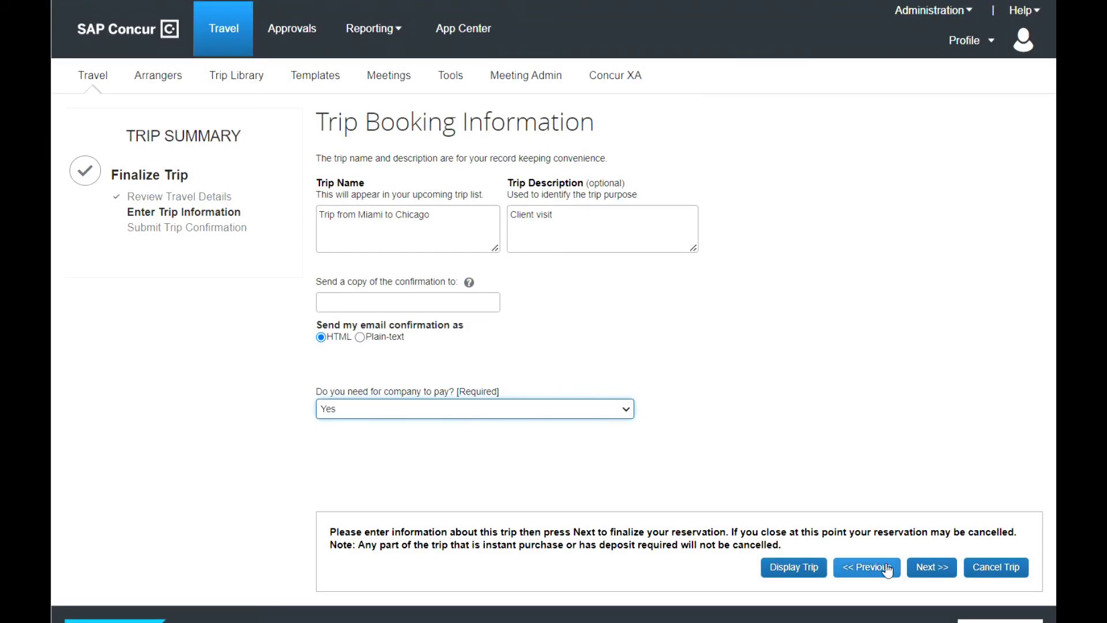
left_click(931, 572)
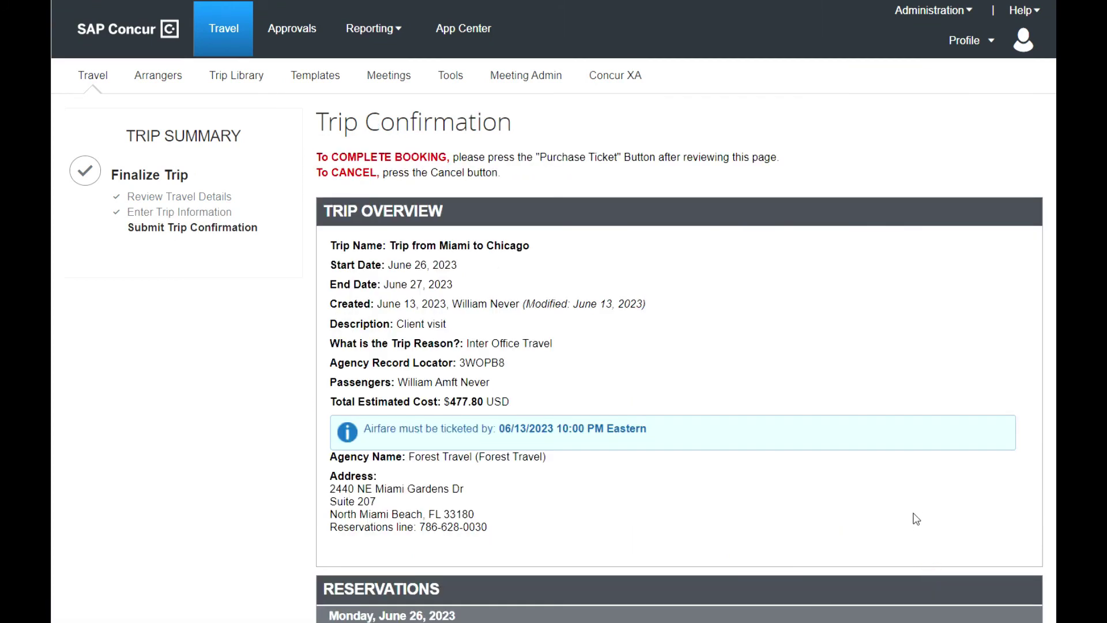
Review the trip confirmation and purchase the $477.80 round-trip tickets.
scroll(917, 518, "down", 5)
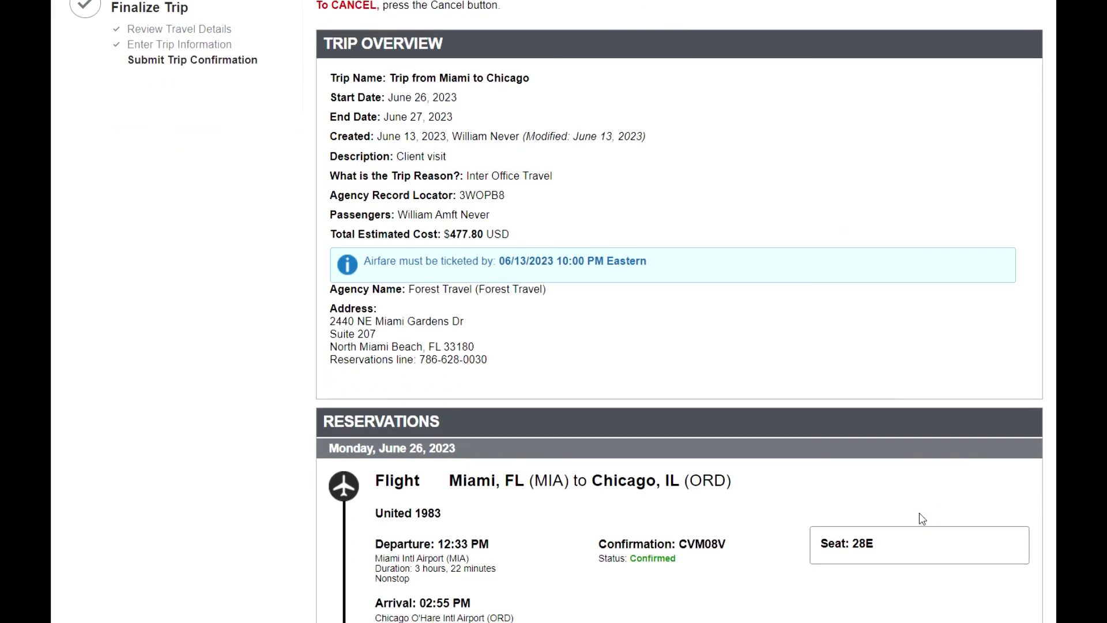
scroll(926, 521, "down", 10)
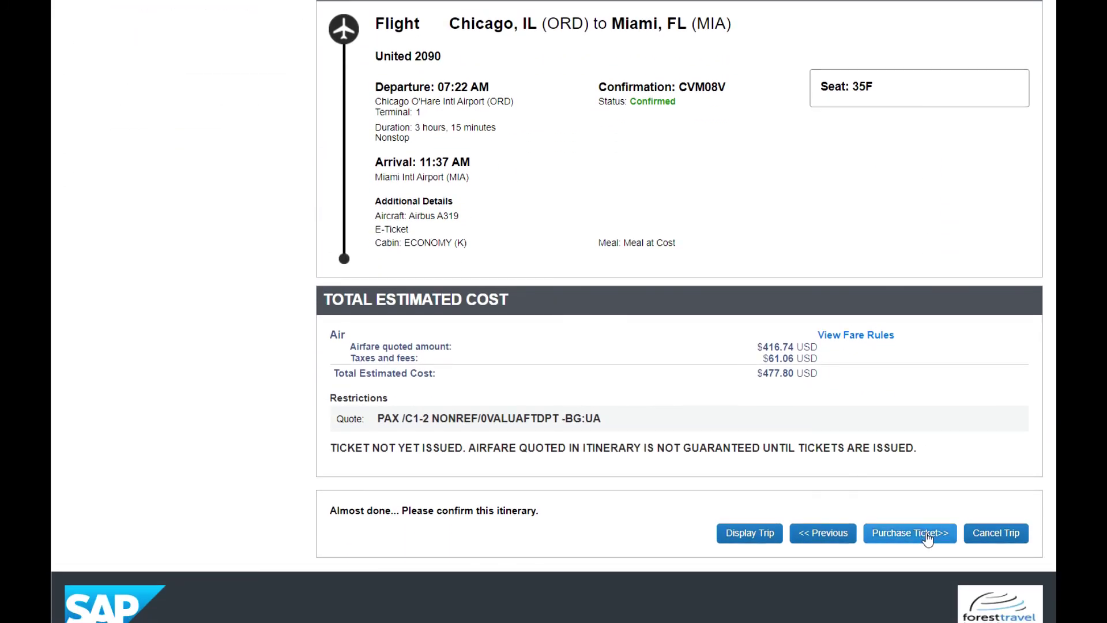
left_click(927, 537)
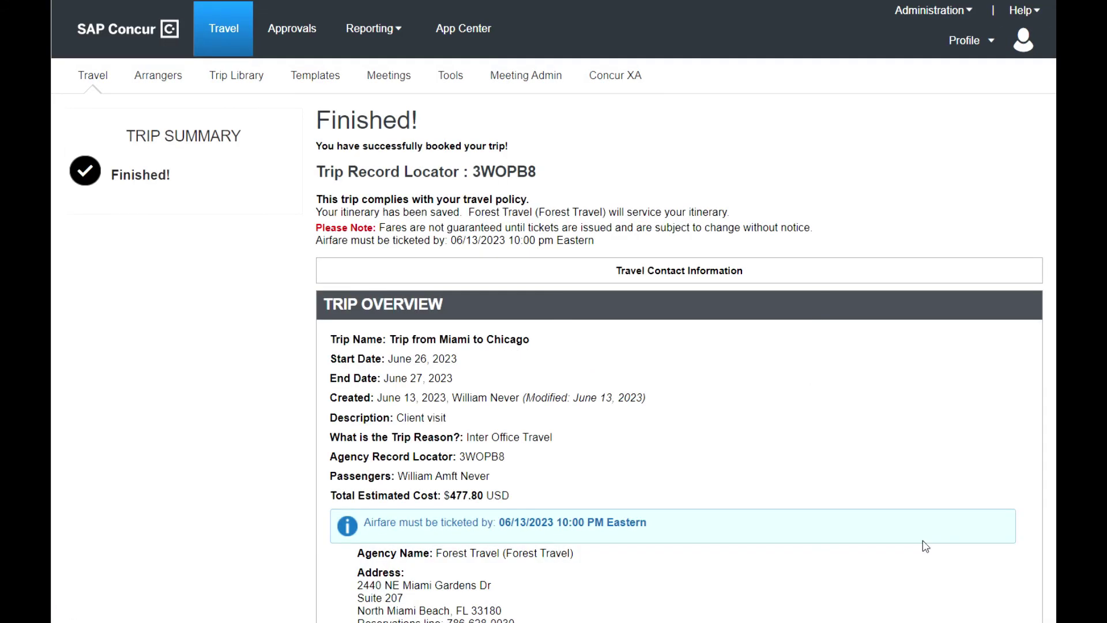
Go back to the Travel home page to see Trip from Miami to Chicago in My Trips.
scroll(815, 460, "down", 6)
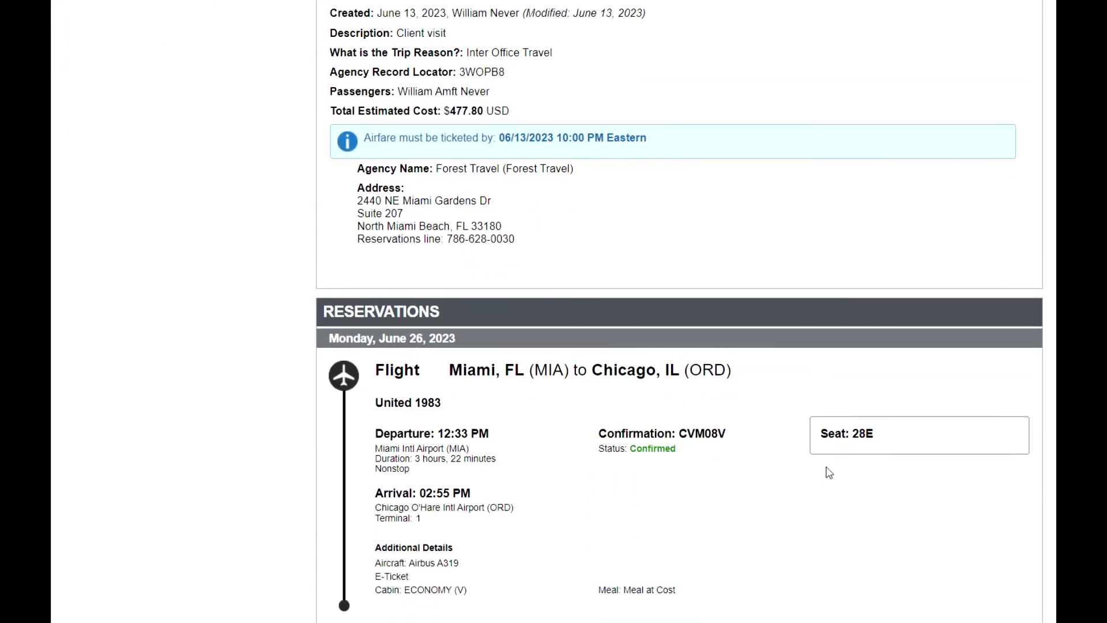
scroll(825, 470, "up", 6)
left_click(213, 39)
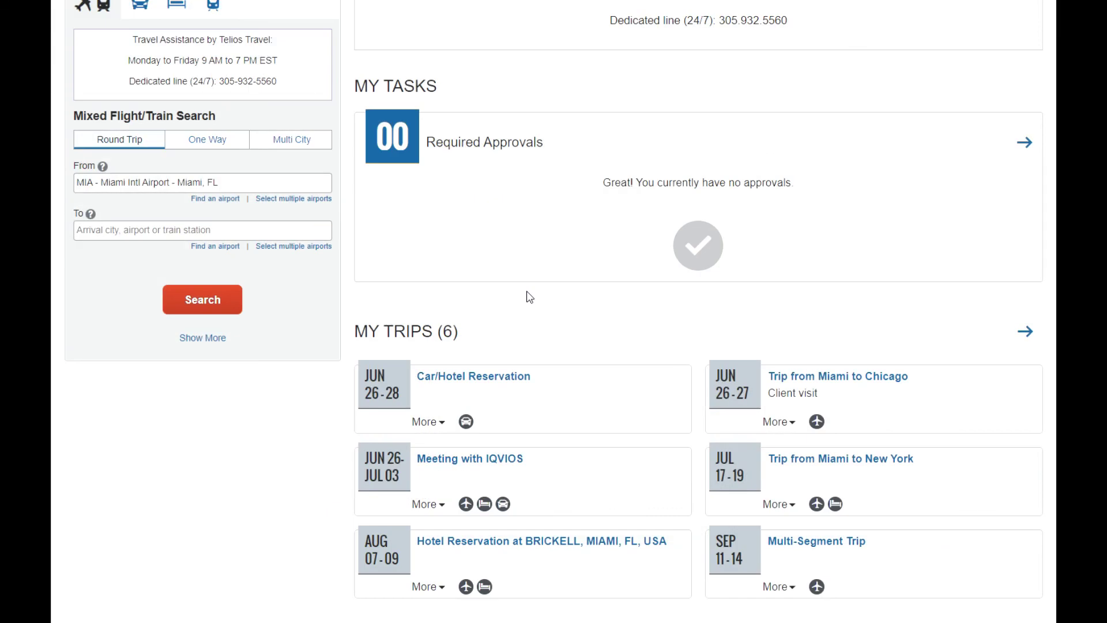